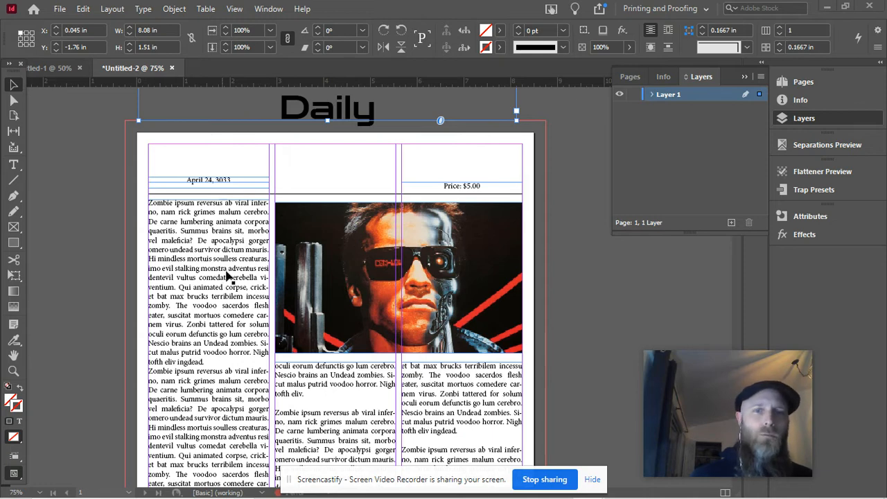
- Shorten the lone line of text in the third column beneath the horizontal rule to "tofth eliv."
scroll(229, 275, down, 3)
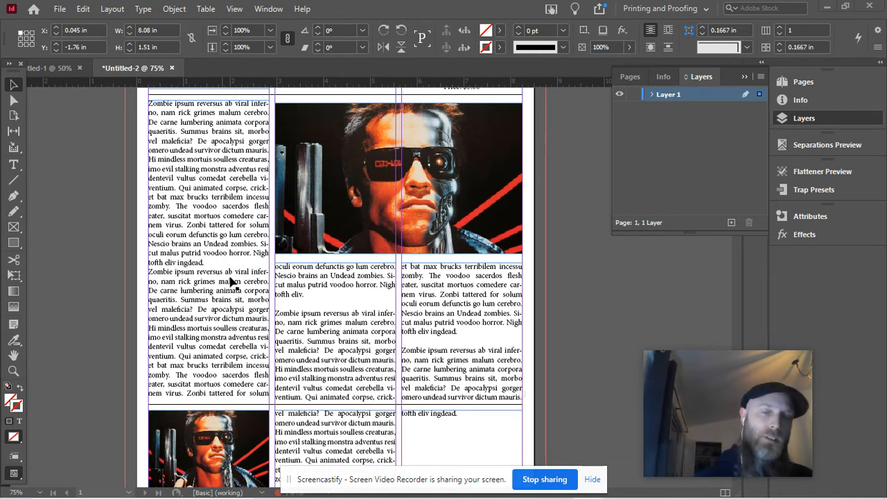
scroll(328, 274, down, 2)
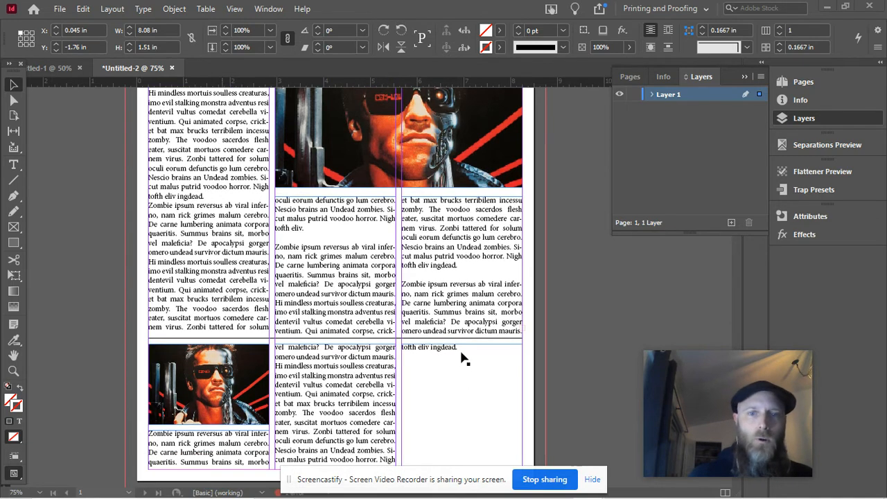
scroll(398, 359, down, 2)
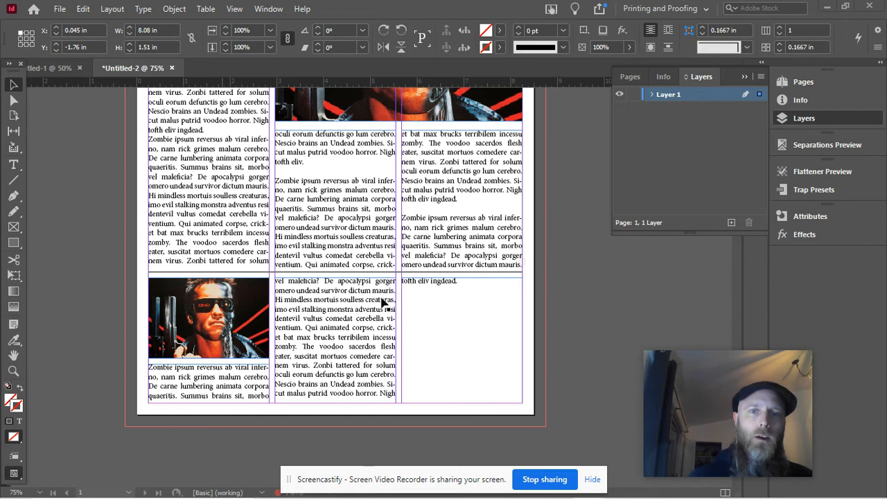
double_click(455, 283)
key(BackSpace)
key(BackSpace)
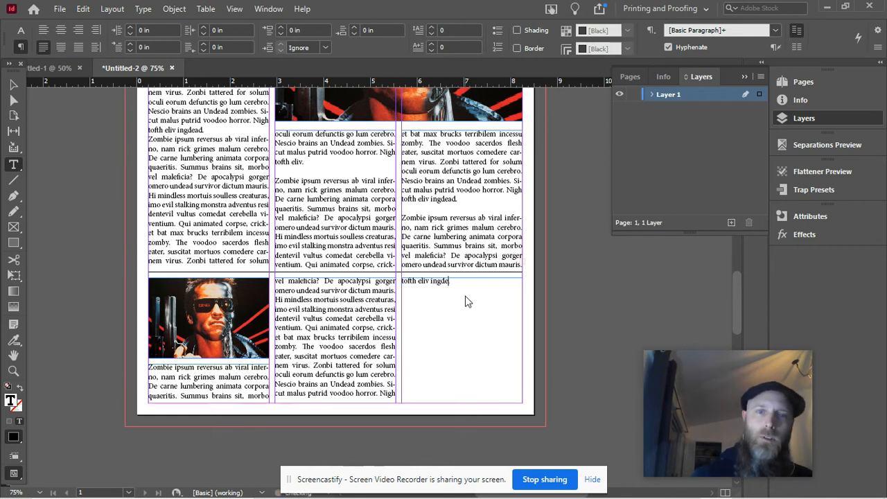
text(.)
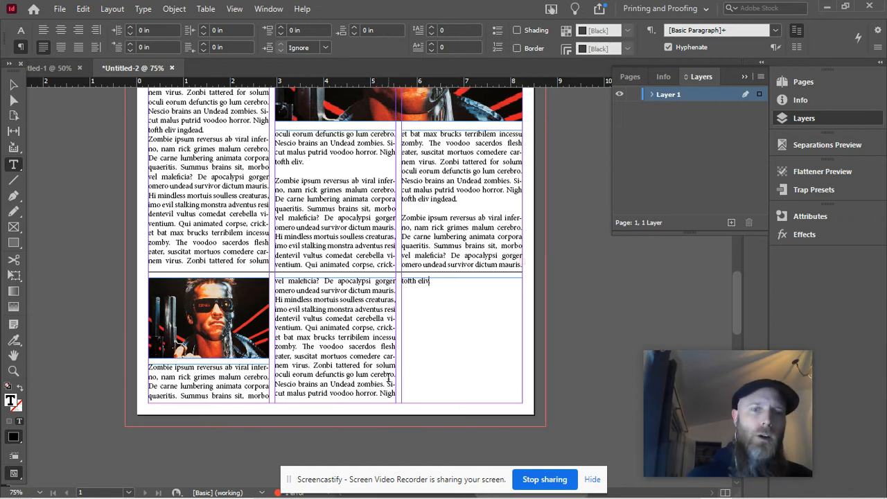
- Highlight the short "tofth eliv" lines in the third and middle columns and the opening words of the middle column's second paragraph
drag(431, 281, 402, 281)
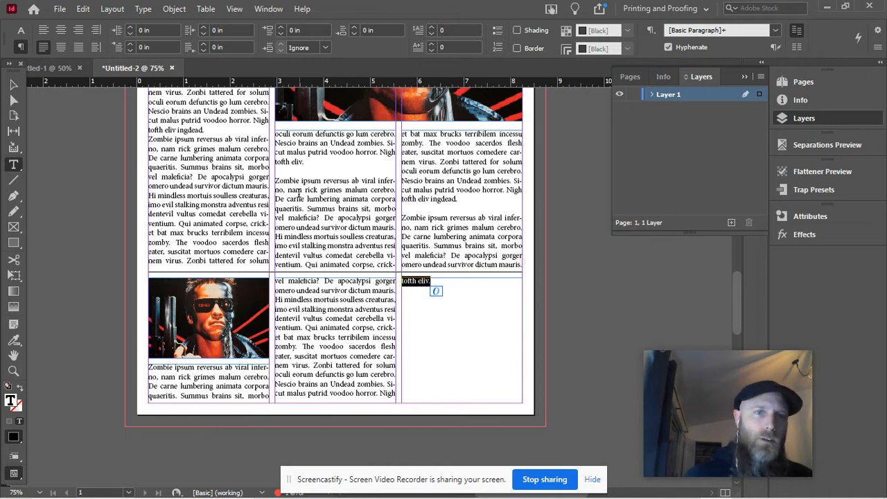
scroll(306, 239, up, 2)
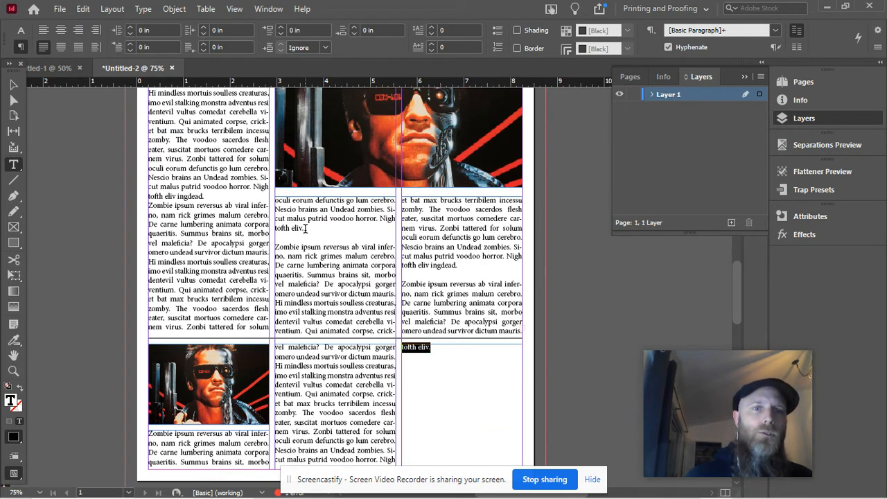
drag(302, 228, 275, 229)
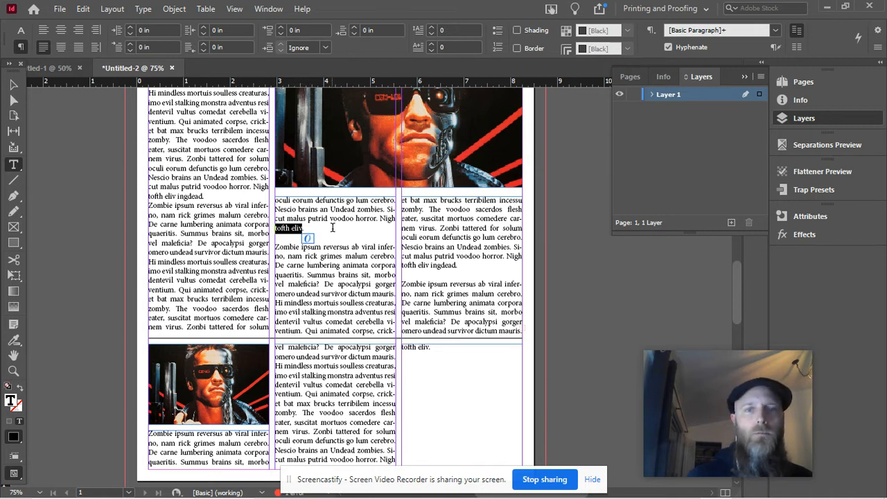
click(330, 265)
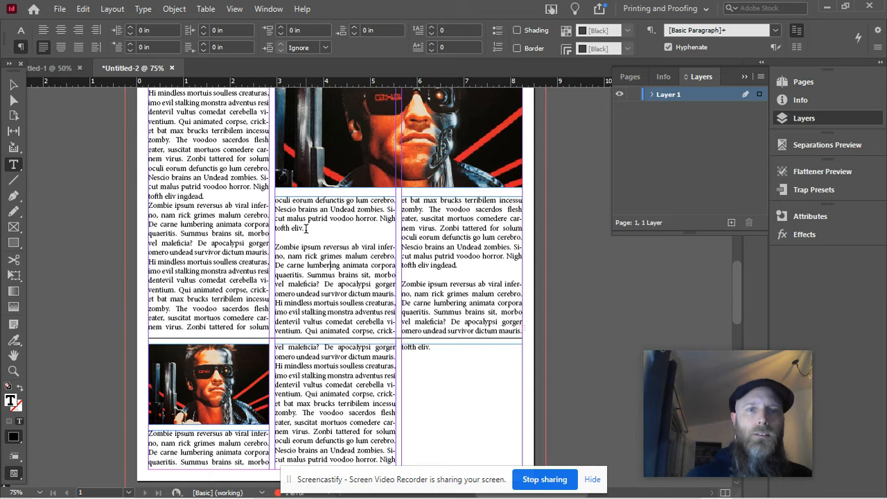
drag(322, 247, 290, 247)
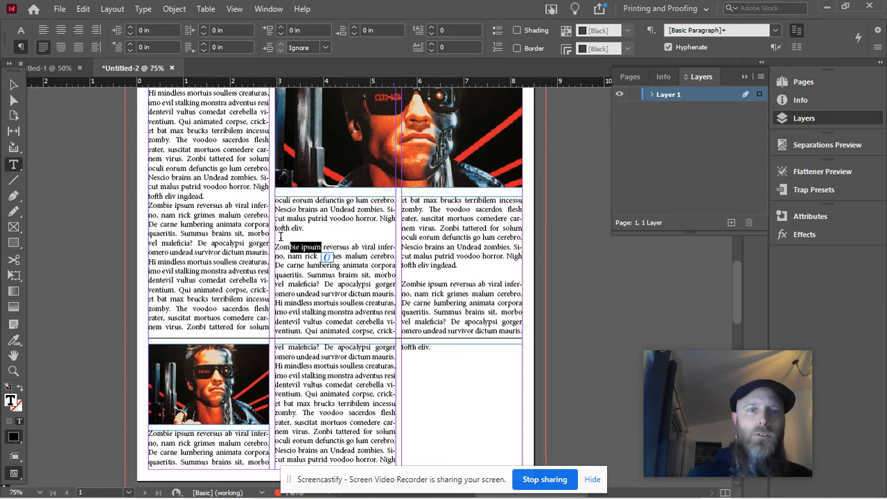
click(312, 250)
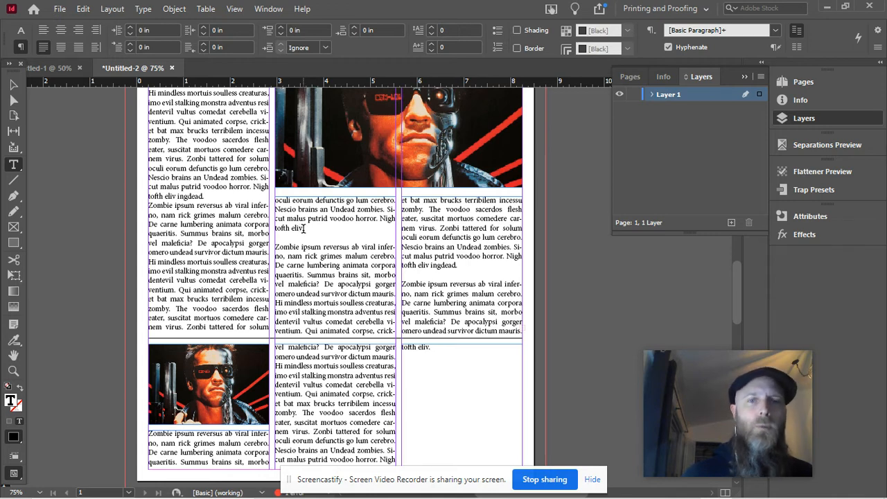
- Move the "Robot Overlords Daily" title frame from above the page down onto the header area
scroll(281, 278, up, 3)
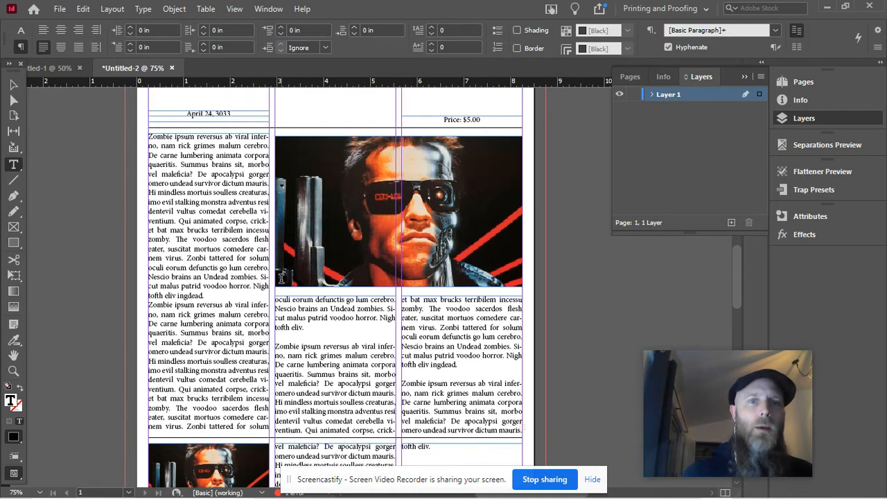
scroll(275, 298, up, 2)
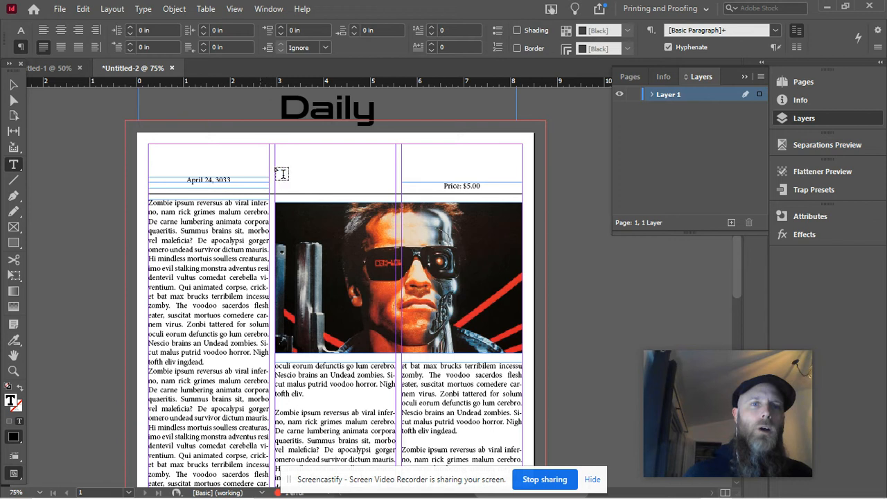
click(13, 83)
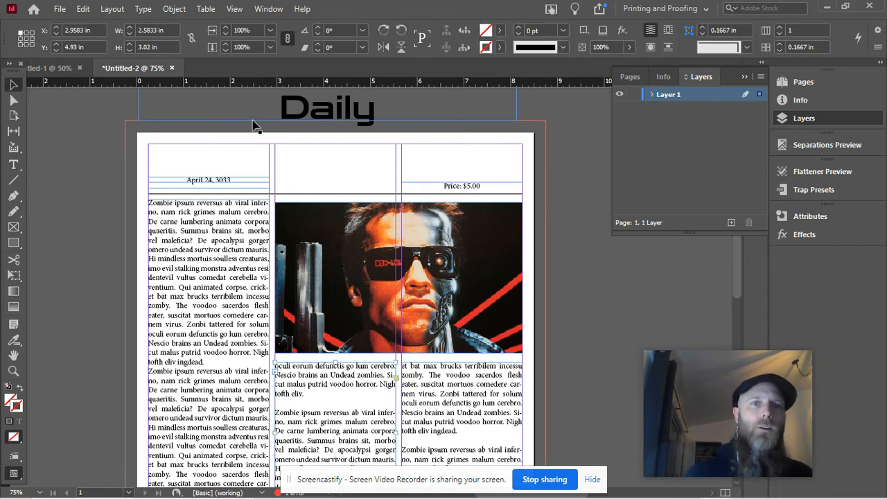
scroll(316, 200, up, 2)
drag(348, 173, 352, 215)
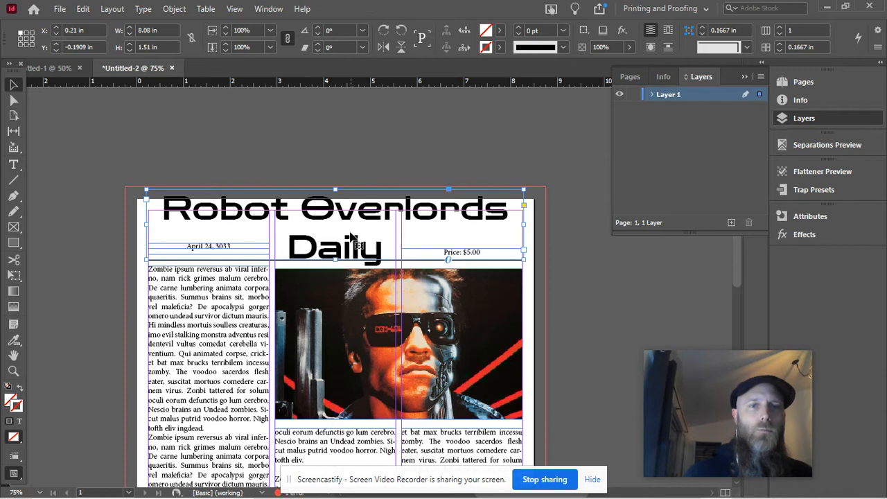
- Set the whole title text to 38 pt and move its frame to about X 0.25 in, Y 0.205 in
double_click(351, 238)
key(ctrl+a)
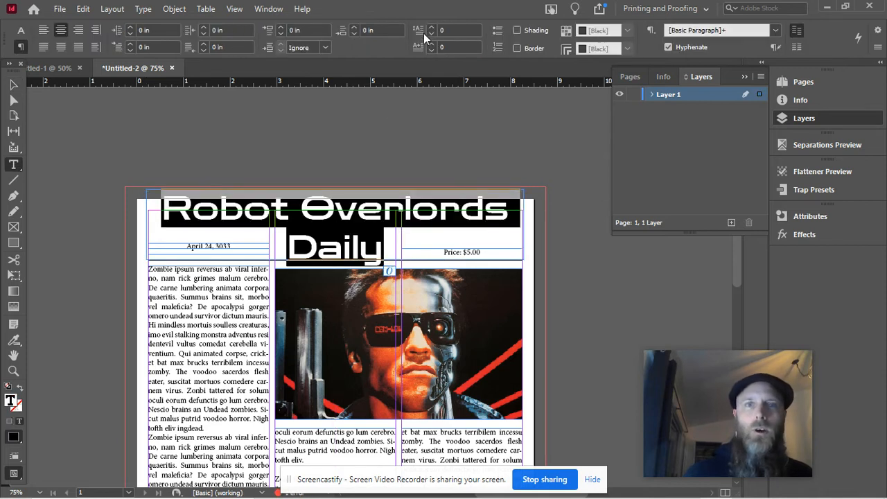
click(20, 31)
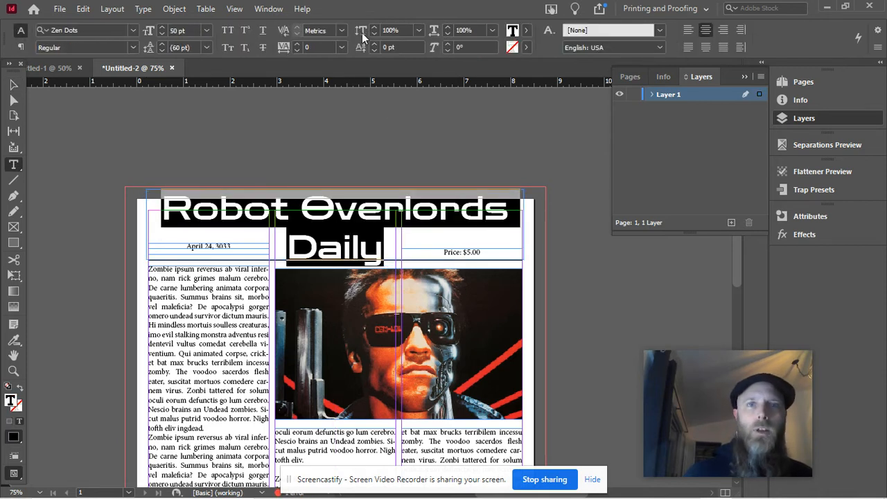
click(162, 34)
click(162, 34)
click(162, 34)
click(161, 33)
click(161, 34)
click(161, 34)
click(161, 33)
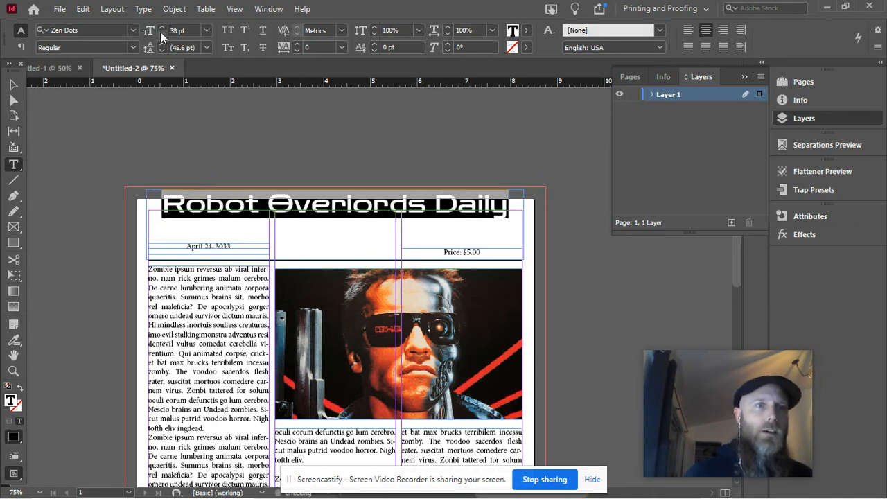
click(13, 84)
drag(357, 209, 357, 227)
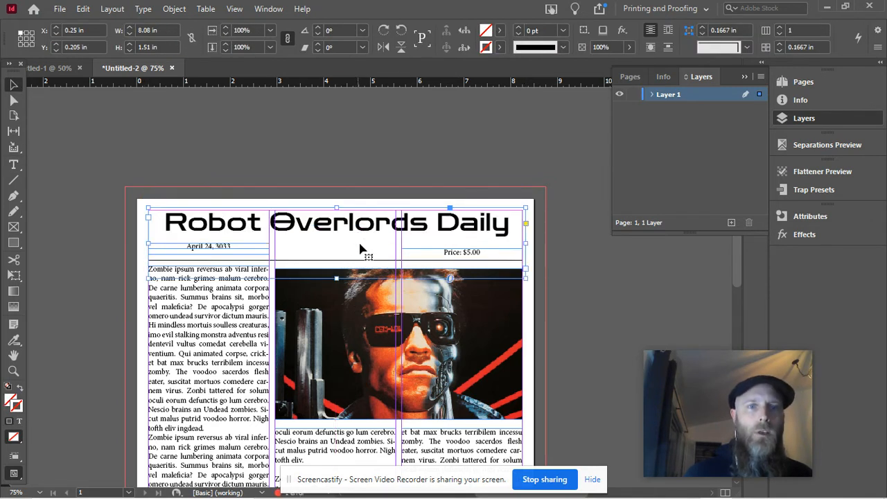
- Give the first paragraph of the left column a one-character drop cap spanning 5 lines
scroll(240, 303, down, 3)
click(170, 247)
double_click(168, 236)
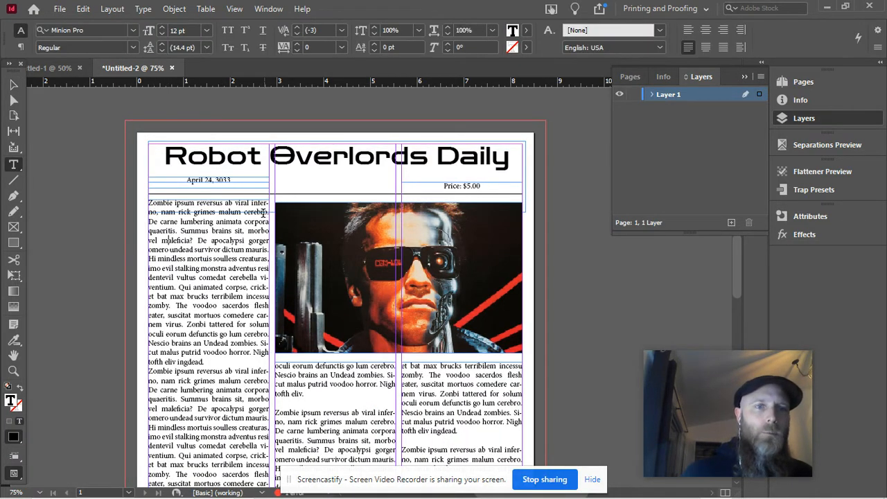
drag(269, 211, 55, 199)
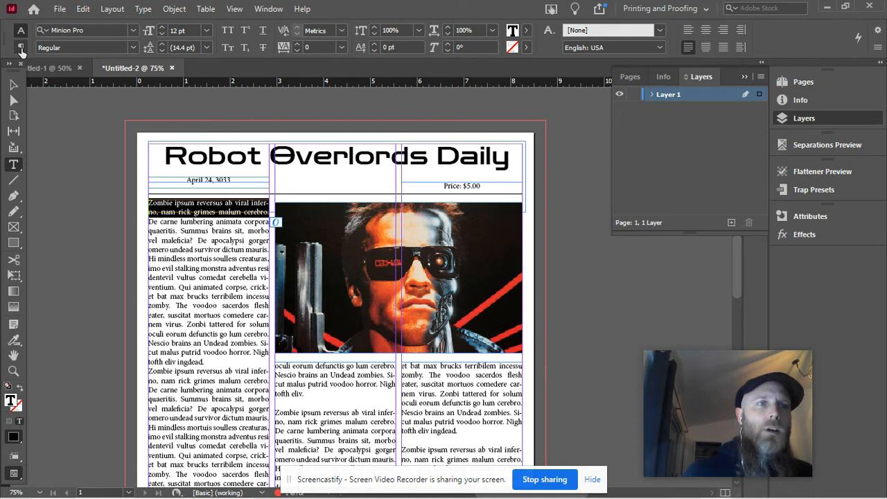
click(20, 47)
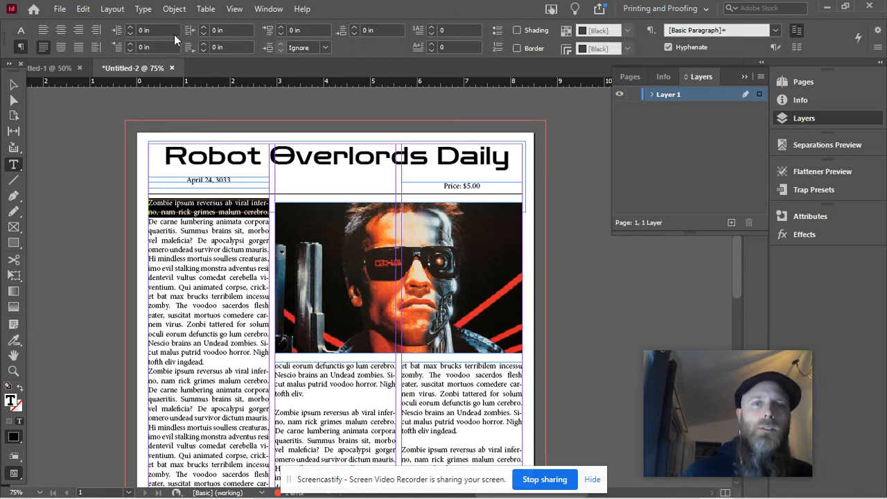
click(429, 27)
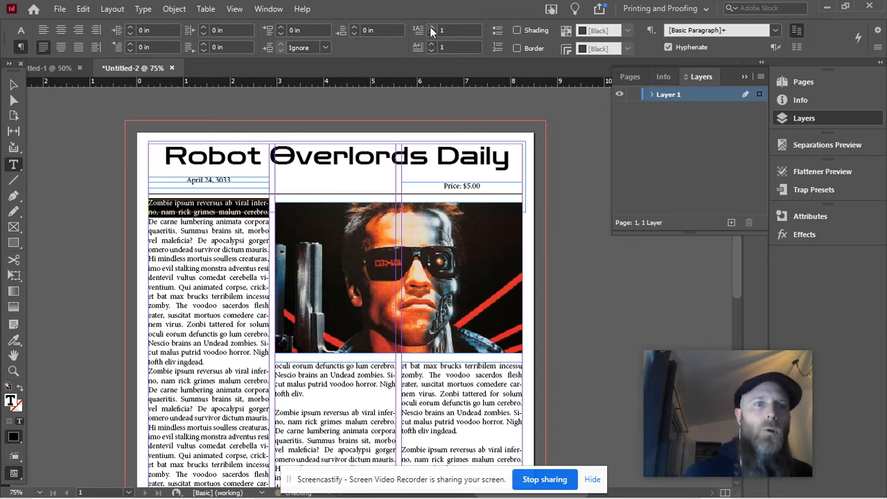
click(431, 28)
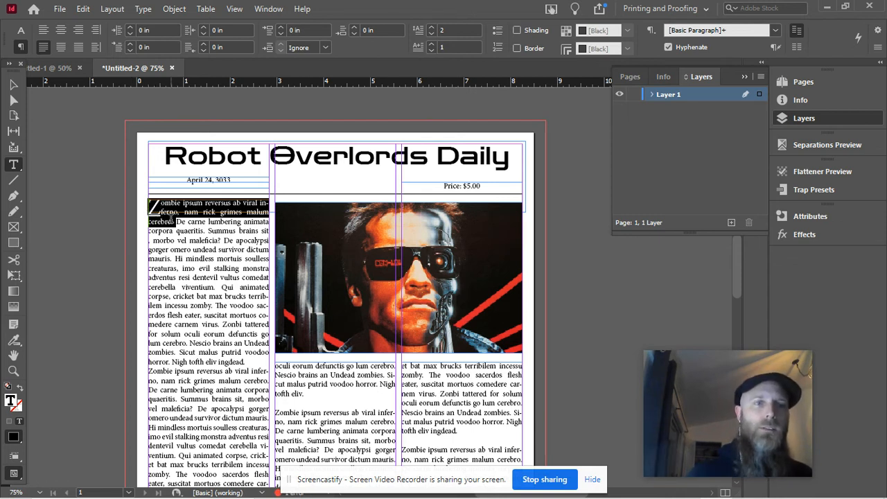
click(433, 27)
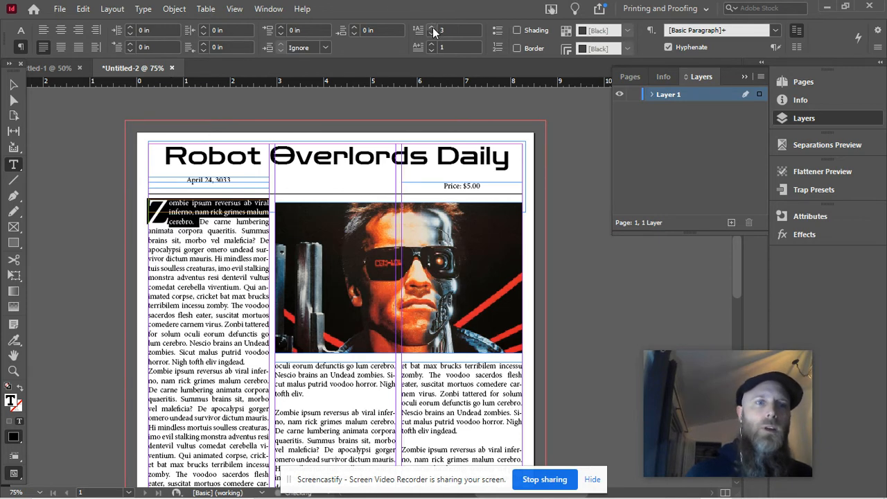
click(433, 28)
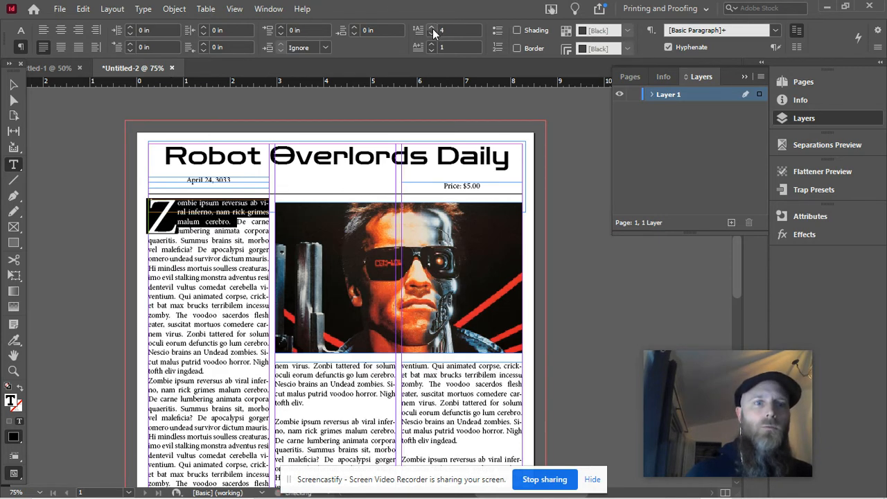
click(433, 27)
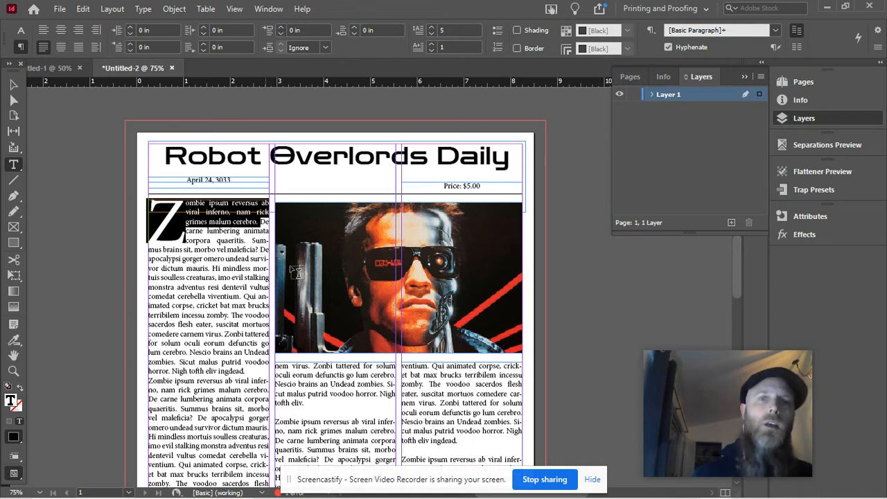
- Turn hyphenation off for the drop-cap paragraph and switch it back on to compare the line breaks
scroll(291, 271, down, 3)
scroll(247, 240, up, 2)
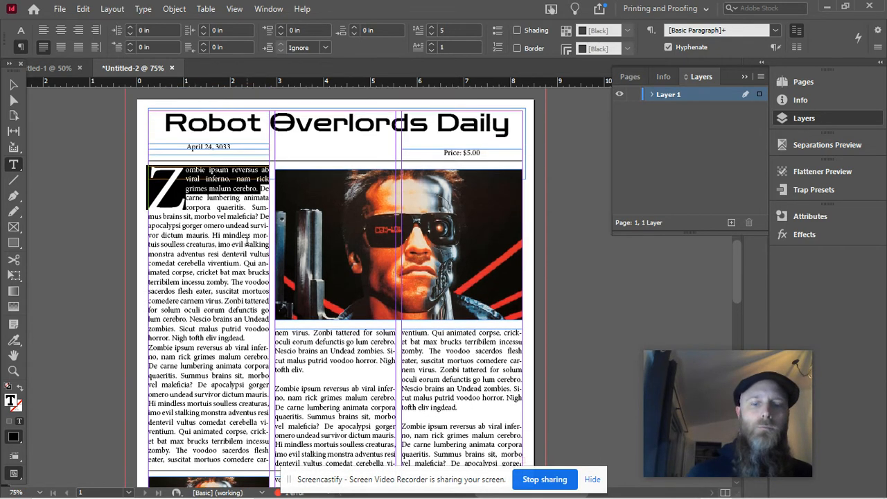
scroll(248, 241, up, 1)
scroll(247, 240, down, 1)
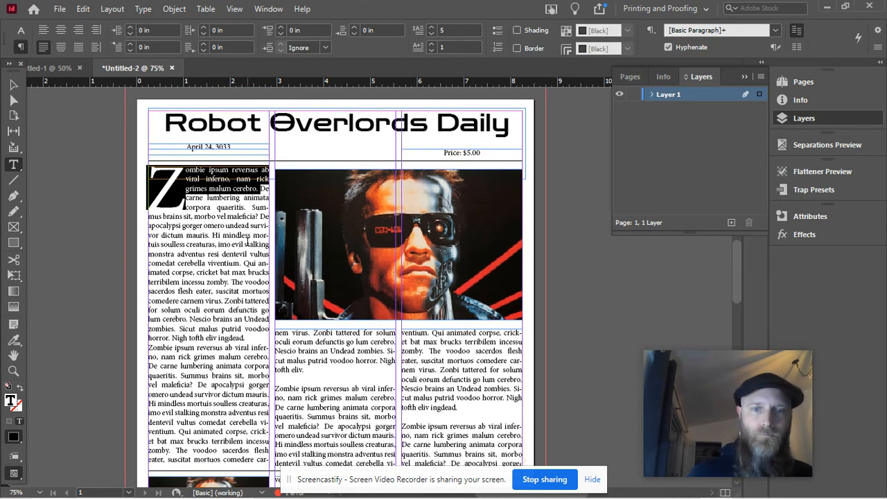
scroll(247, 240, down, 2)
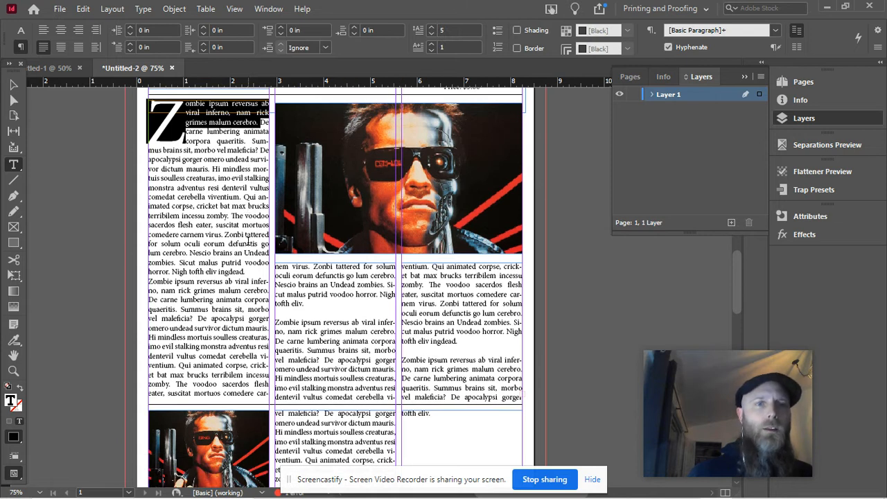
click(242, 187)
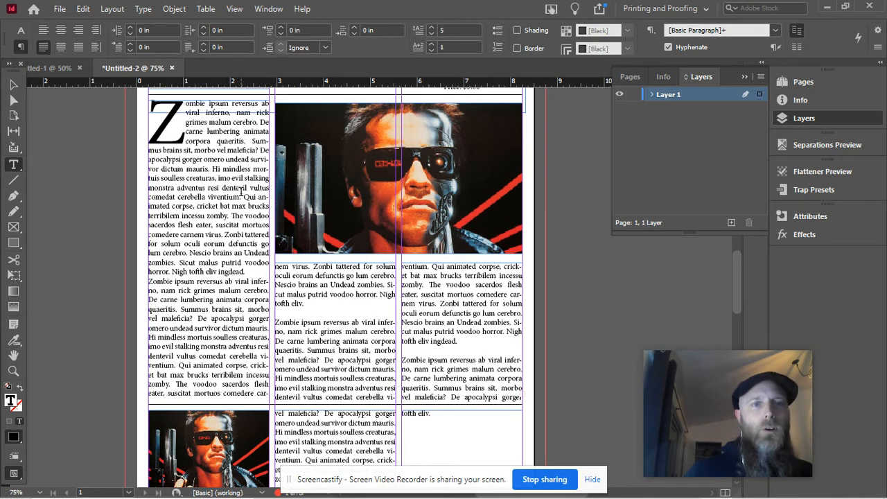
click(221, 169)
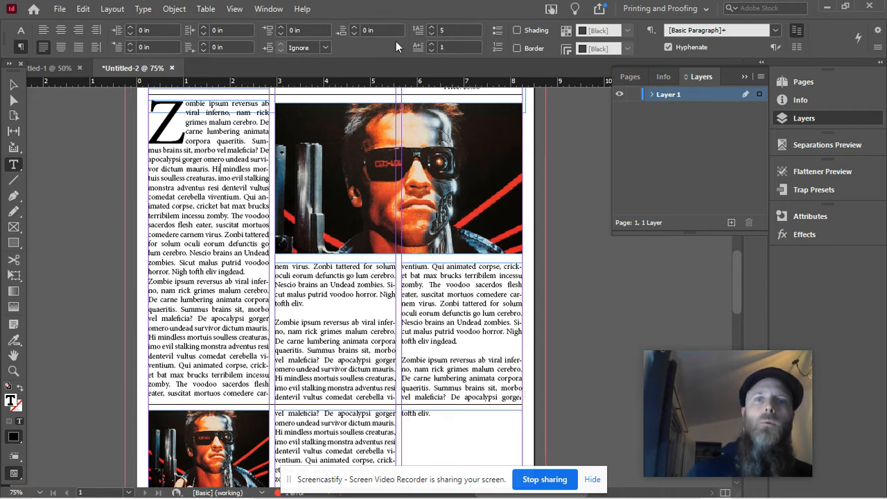
click(668, 47)
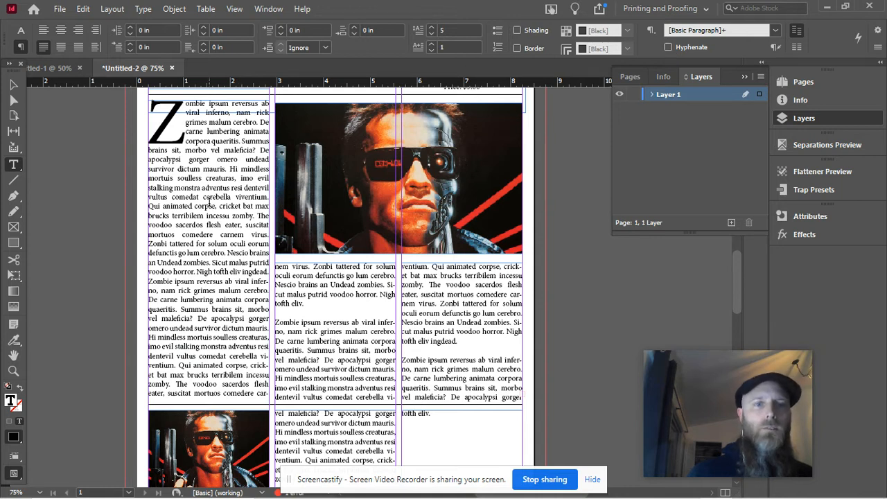
click(668, 47)
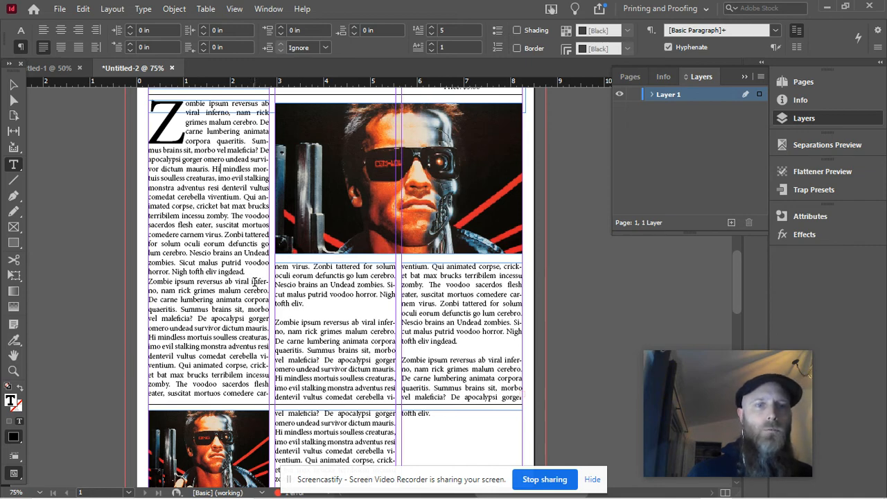
- Select the split word "inferno," in the left column's second paragraph and turn off hyphenation for that paragraph
scroll(254, 282, up, 3)
drag(254, 275, 66, 296)
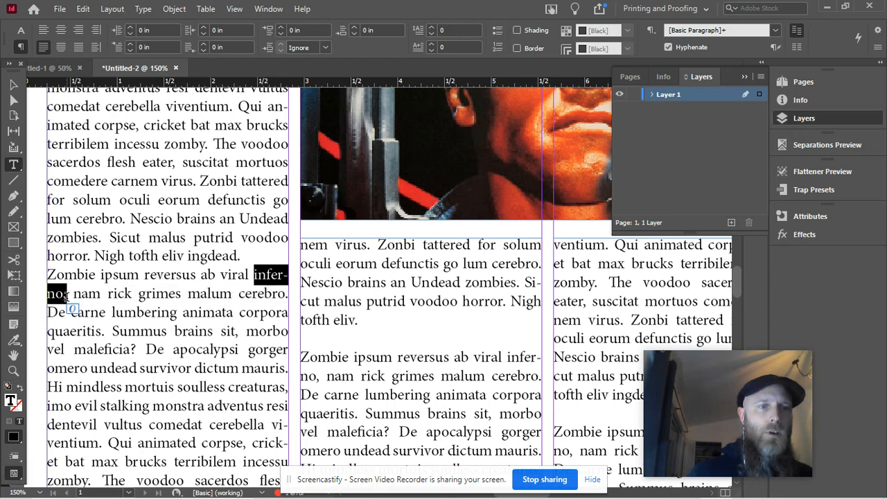
click(670, 47)
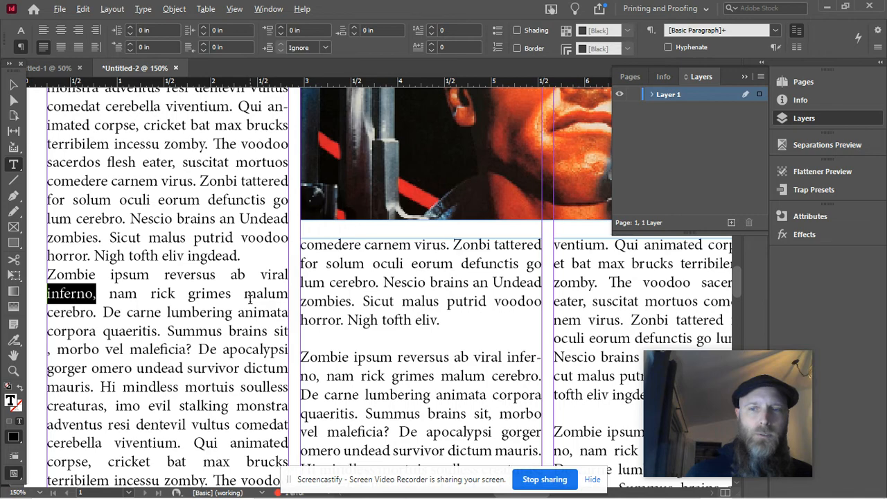
scroll(246, 293, down, 2)
scroll(249, 297, down, 1)
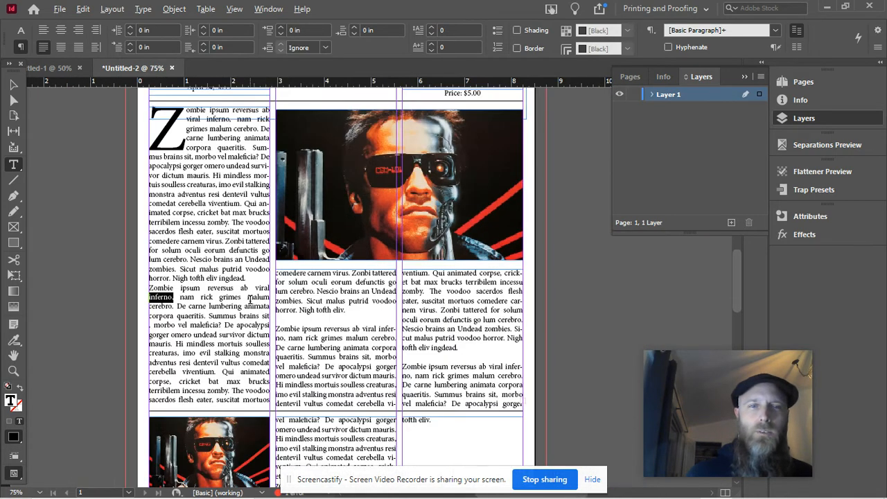
scroll(249, 298, up, 1)
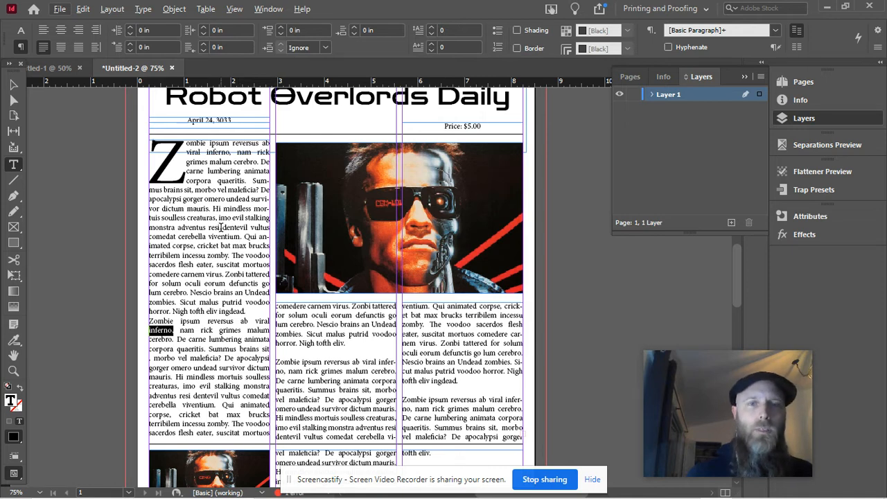
scroll(222, 229, down, 3)
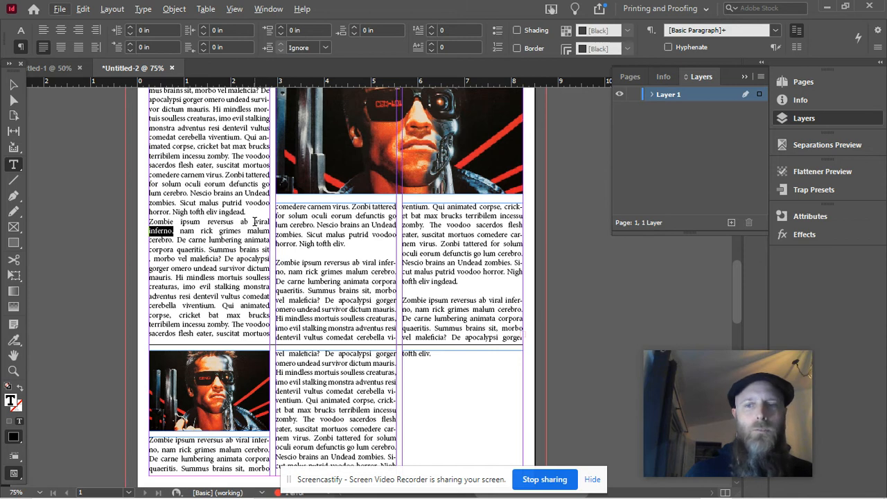
scroll(255, 221, up, 2)
scroll(255, 222, down, 1)
scroll(255, 221, up, 1)
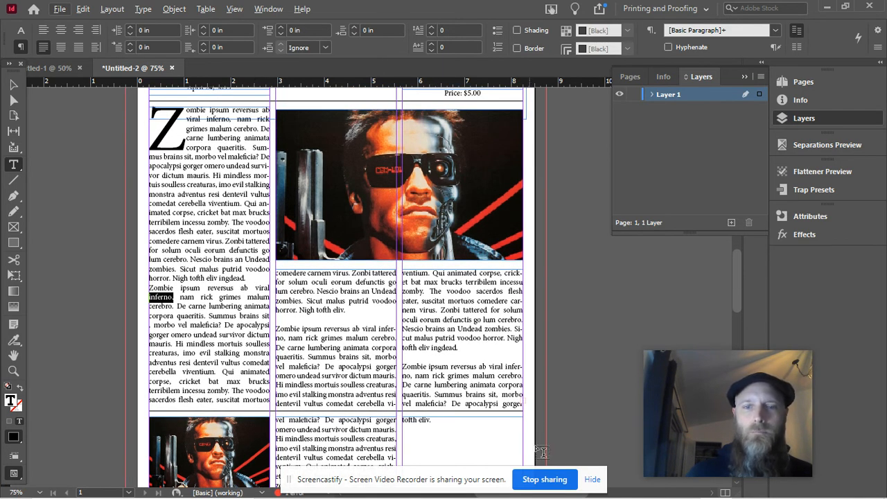